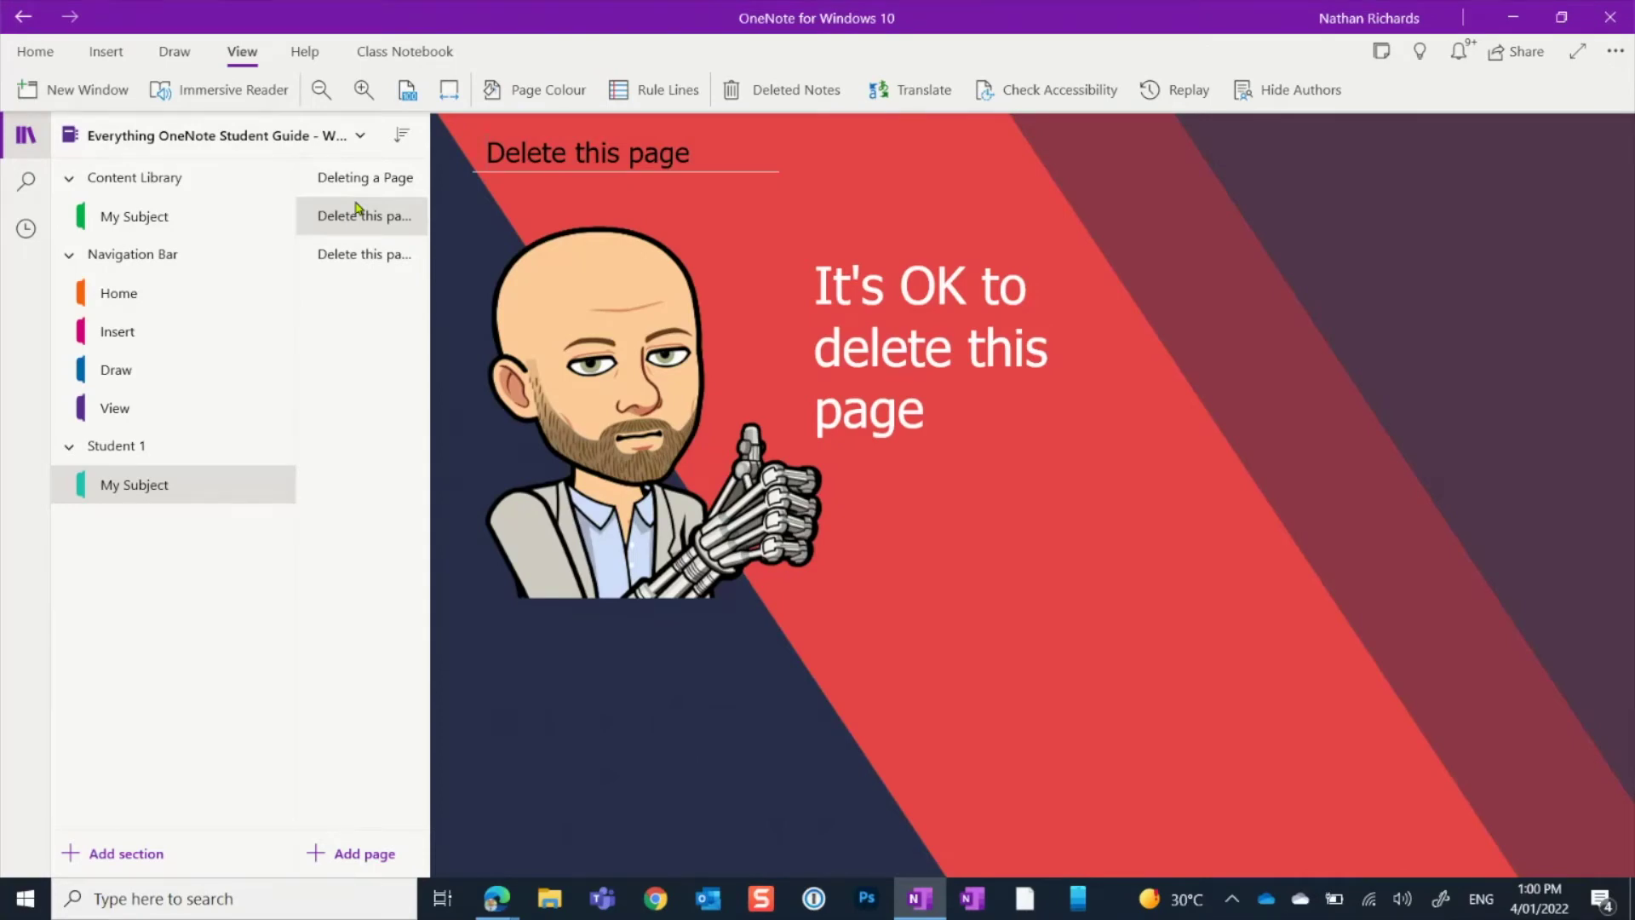
Open the 'Delete this page' practice page and look over the Home and View ribbons.
click(351, 180)
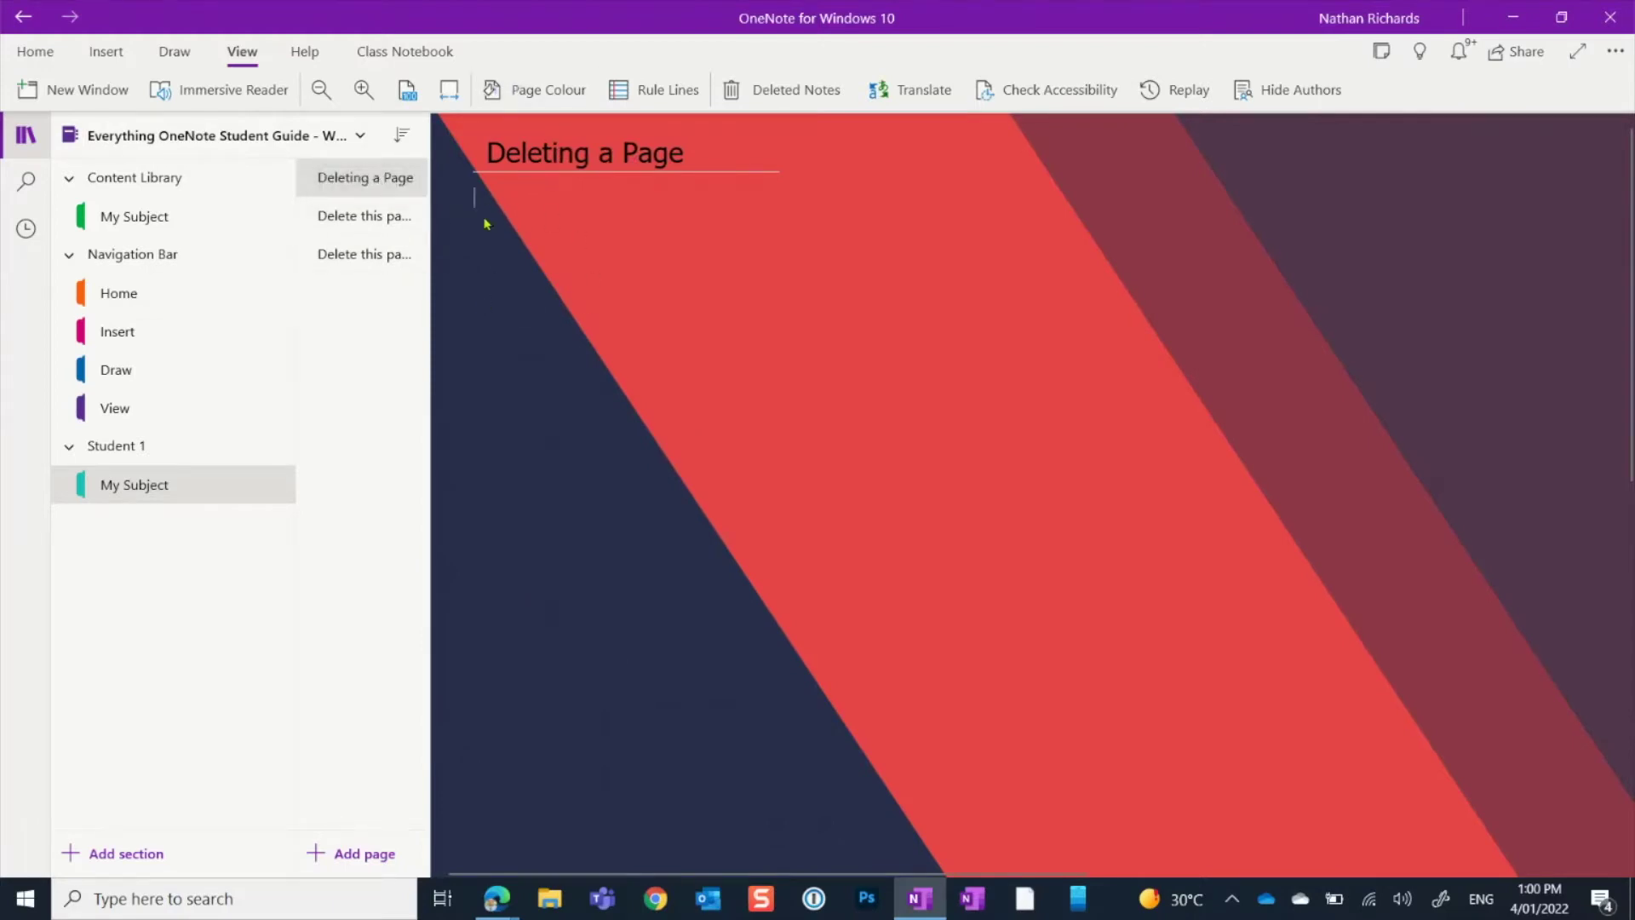
click(388, 223)
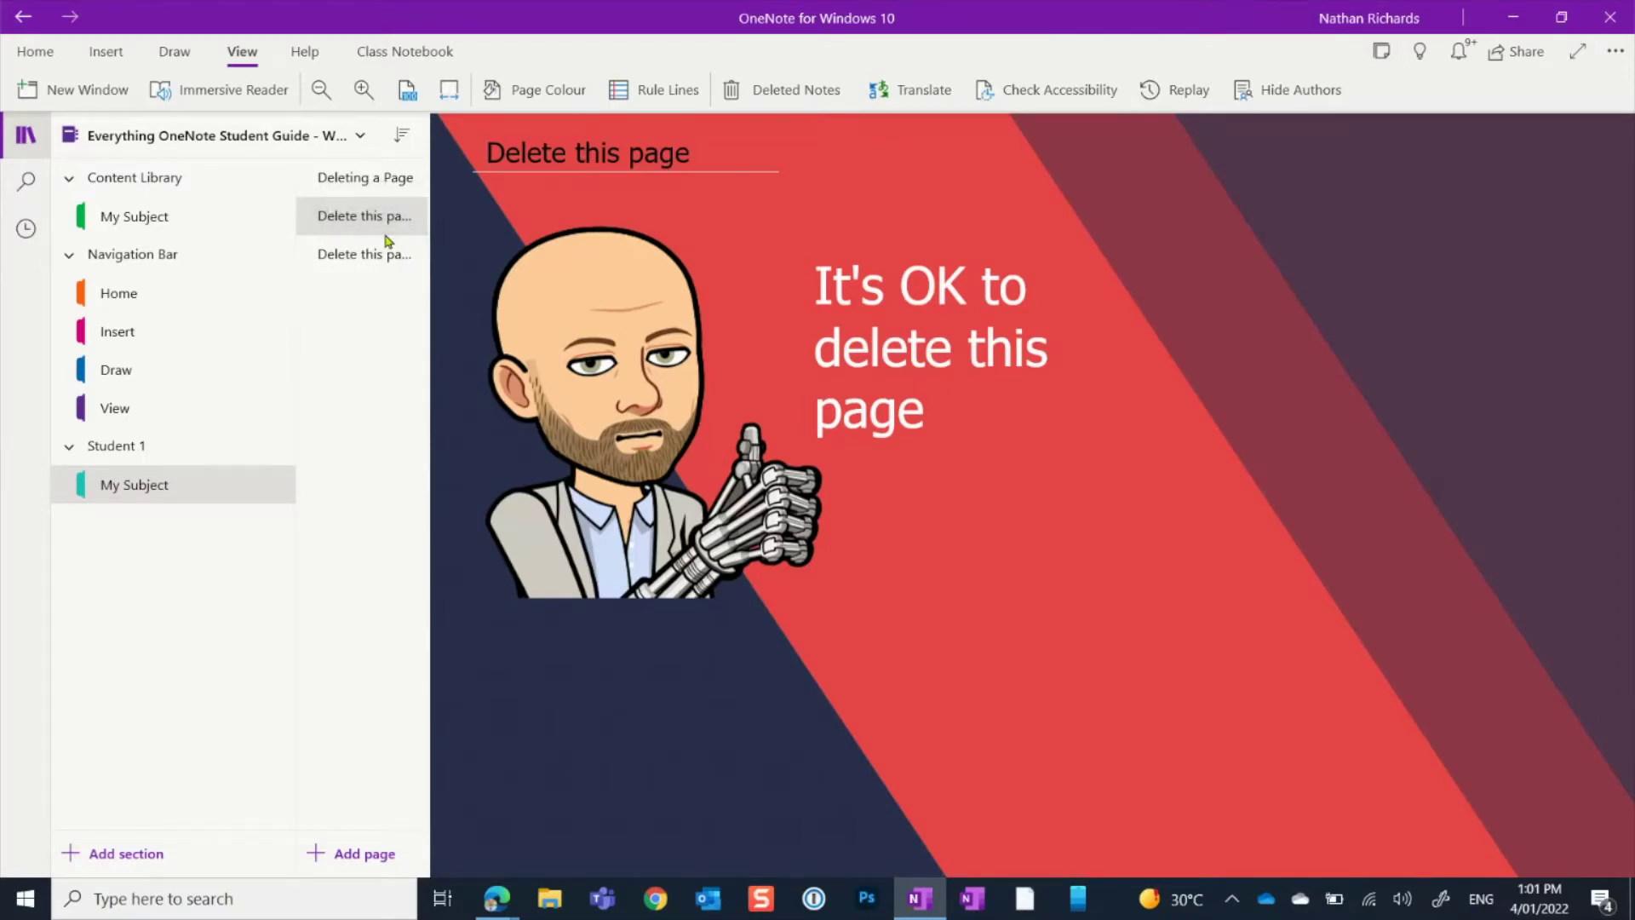
click(63, 58)
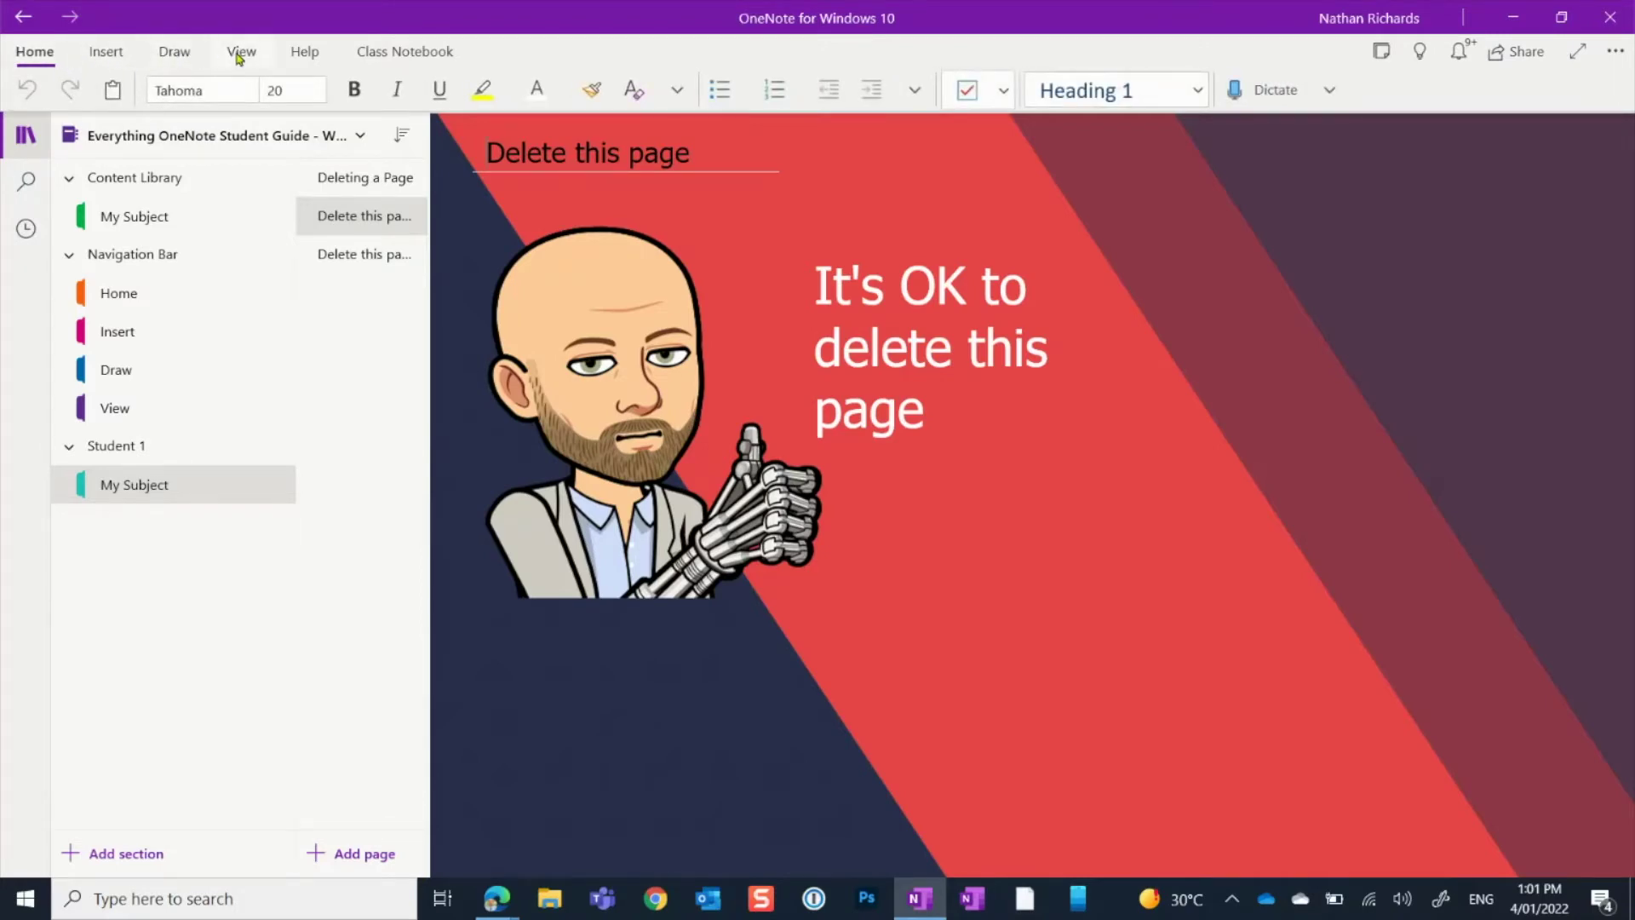
click(241, 57)
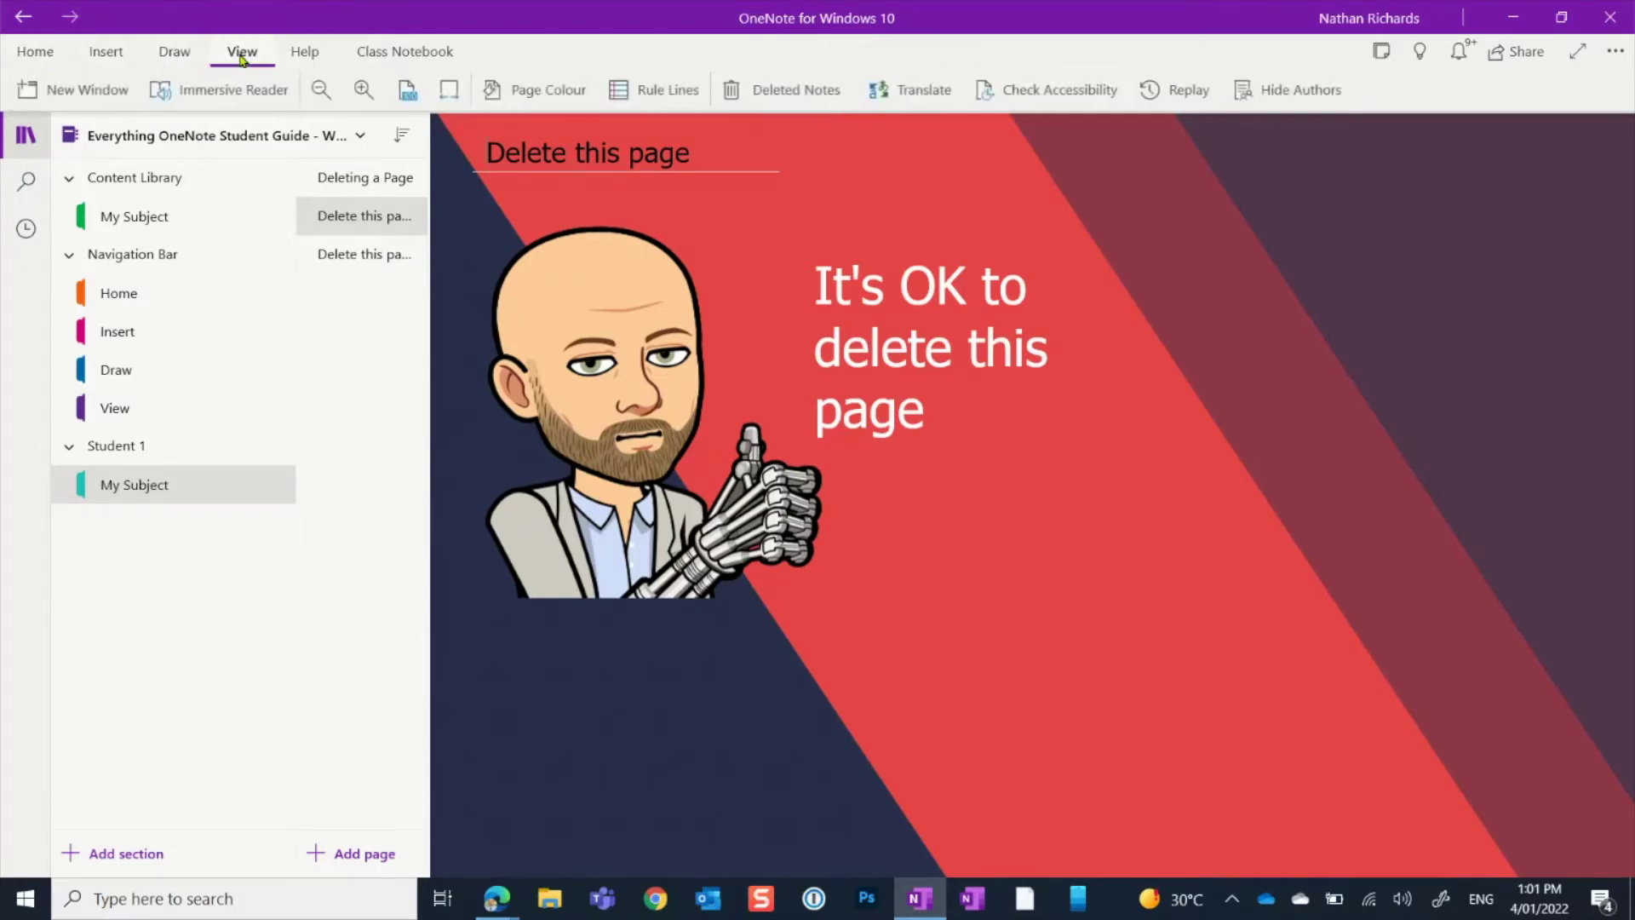
Turn notebook history off and back on, keeping it, then delete 'Delete this page'.
click(849, 94)
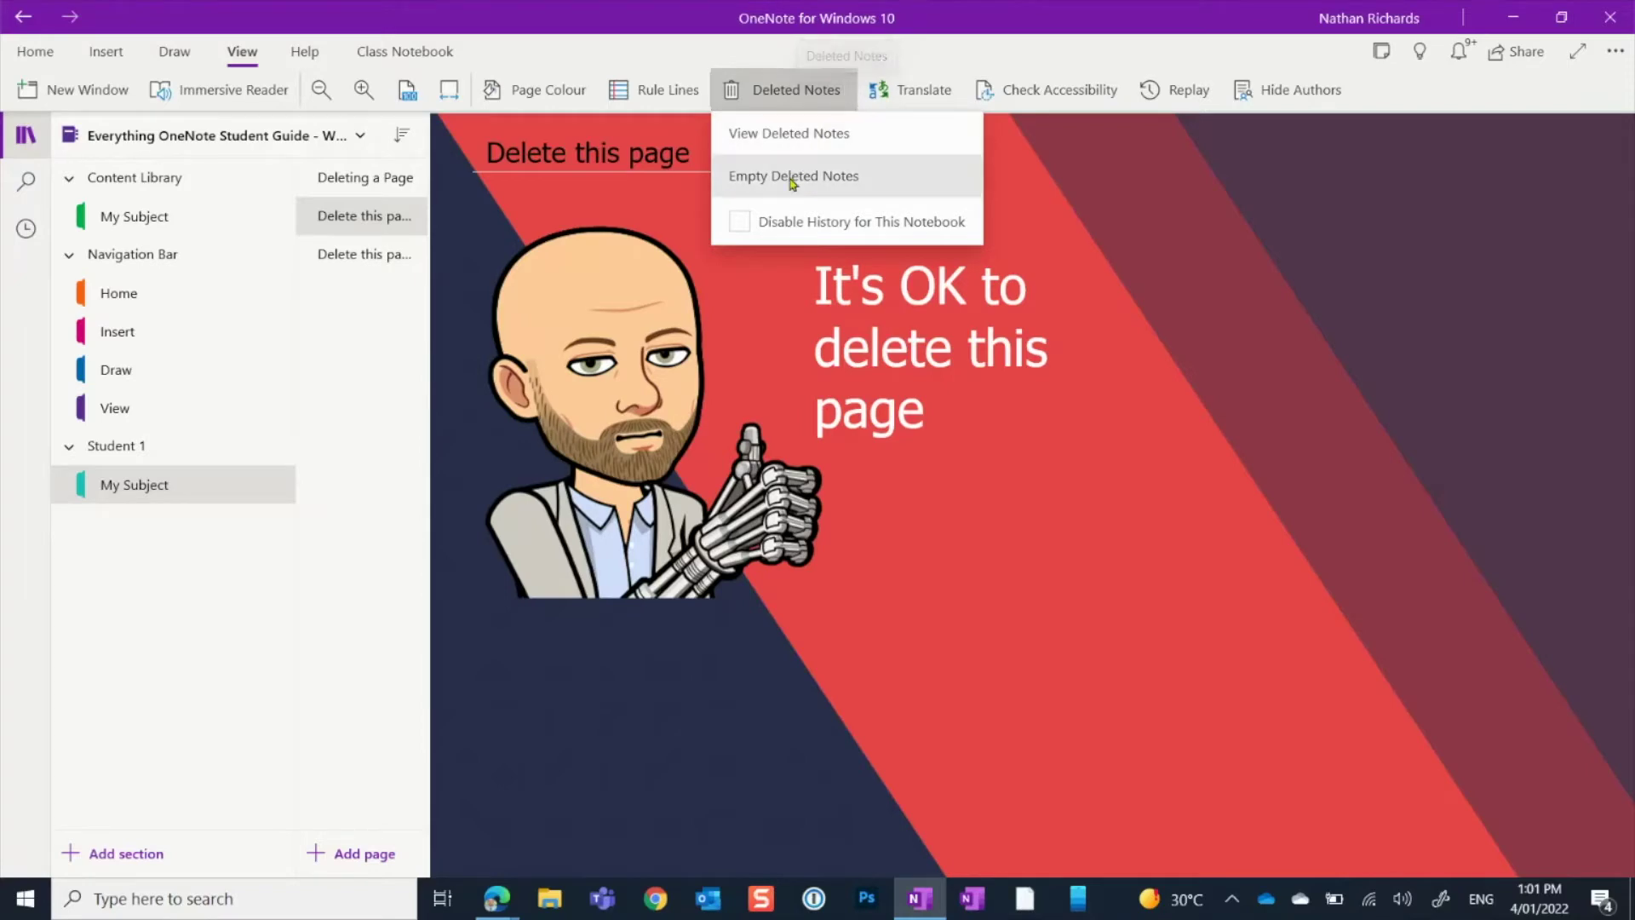
click(742, 224)
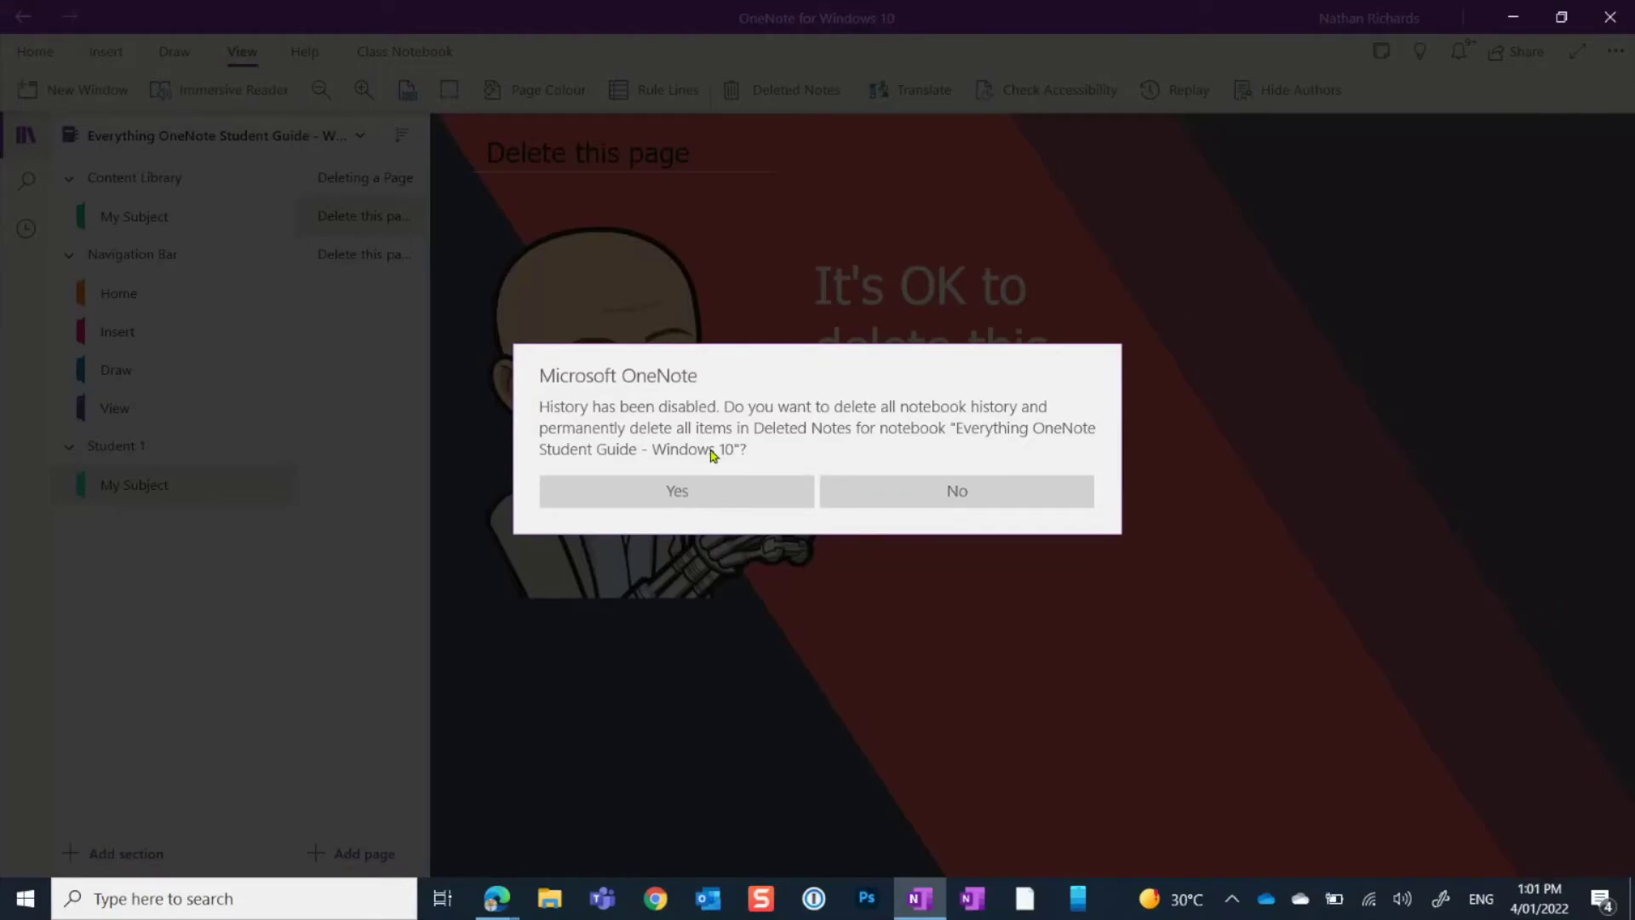
click(877, 491)
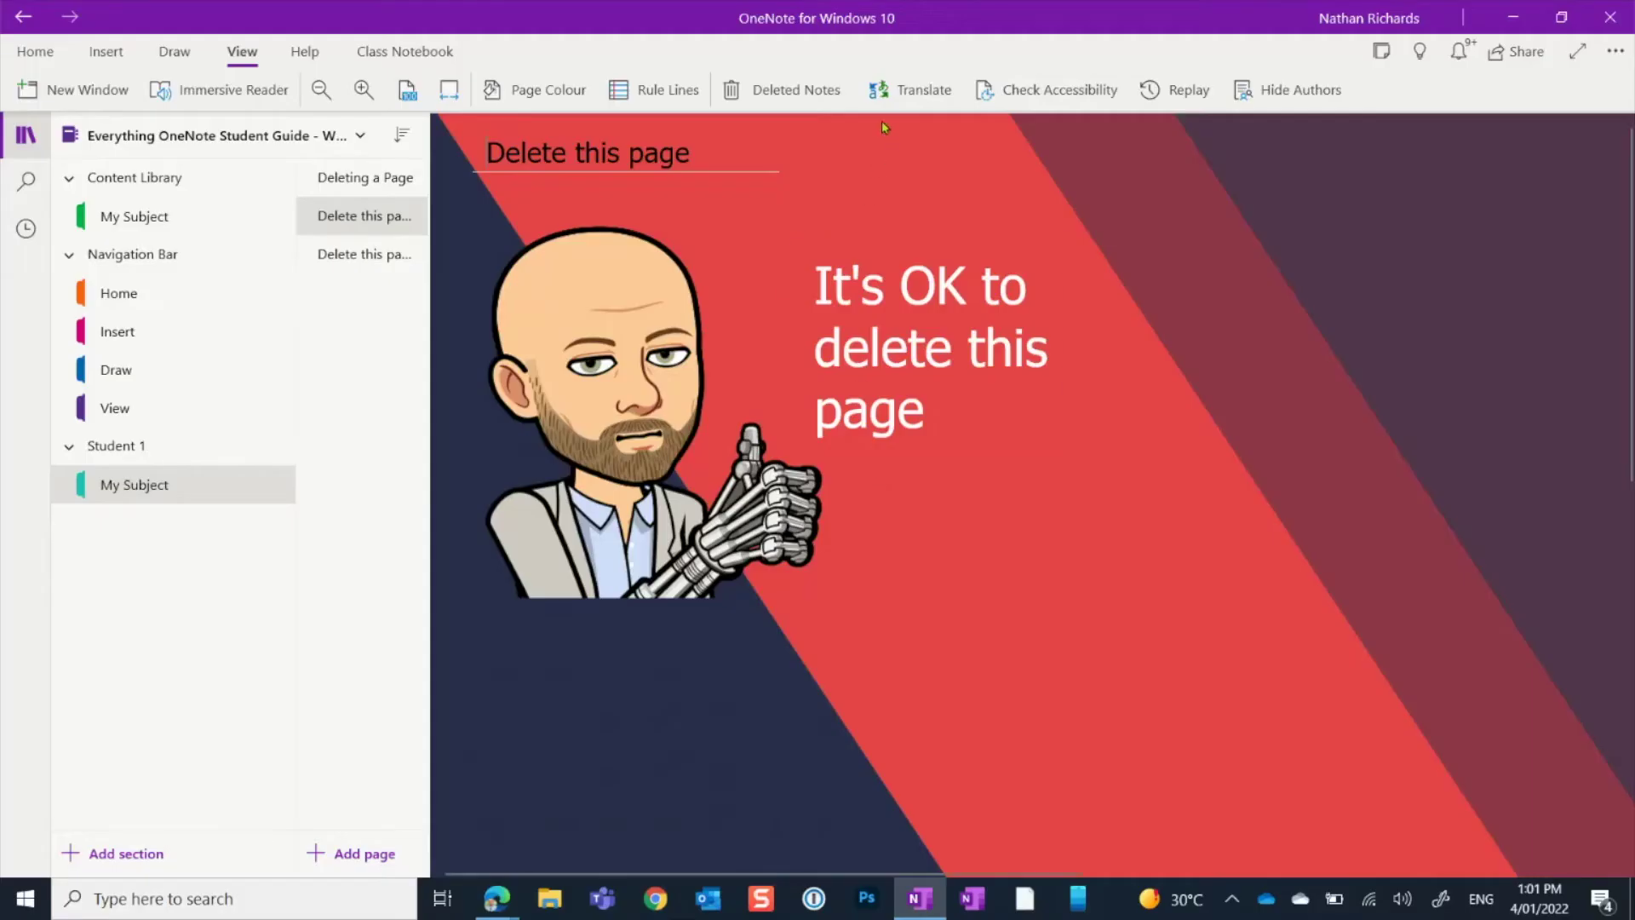
click(852, 97)
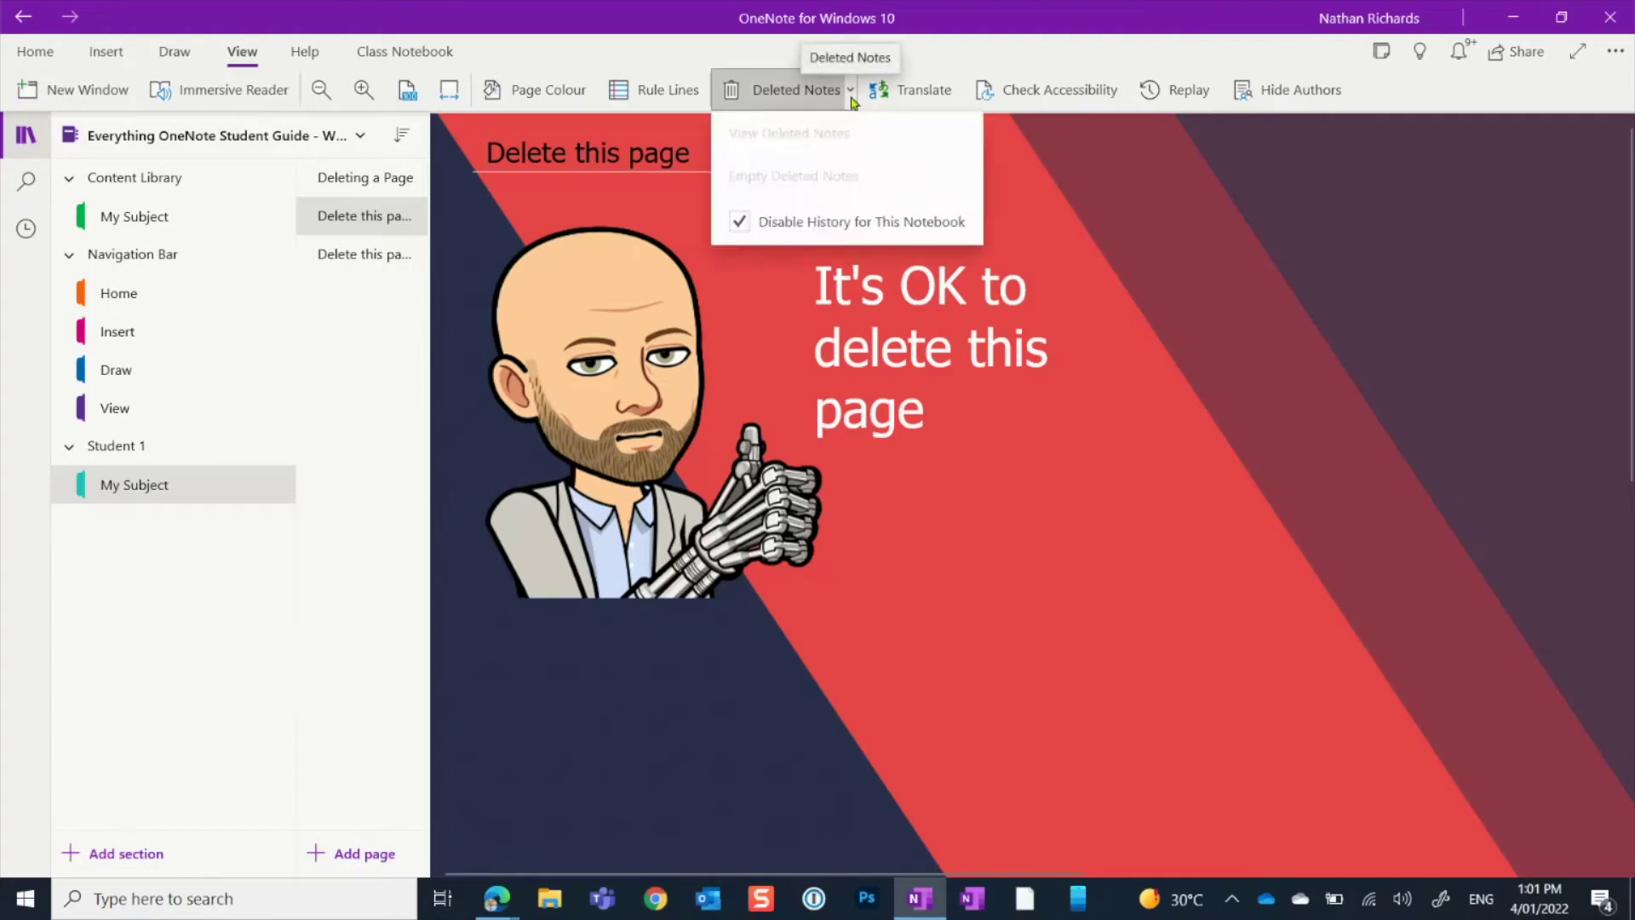
click(741, 221)
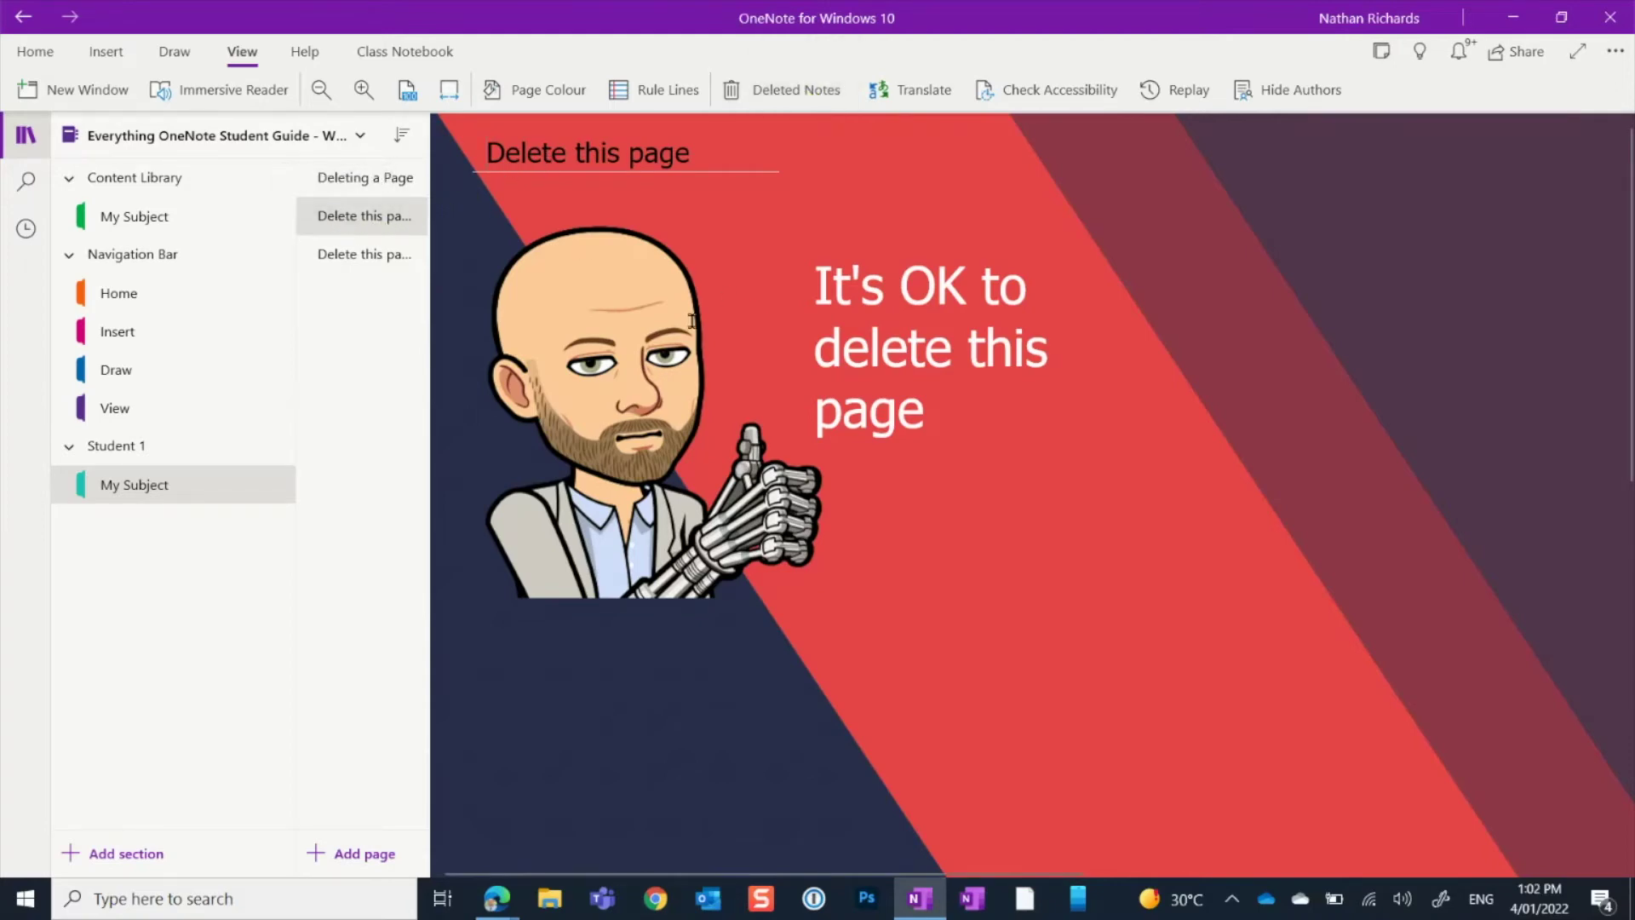
right_click(357, 223)
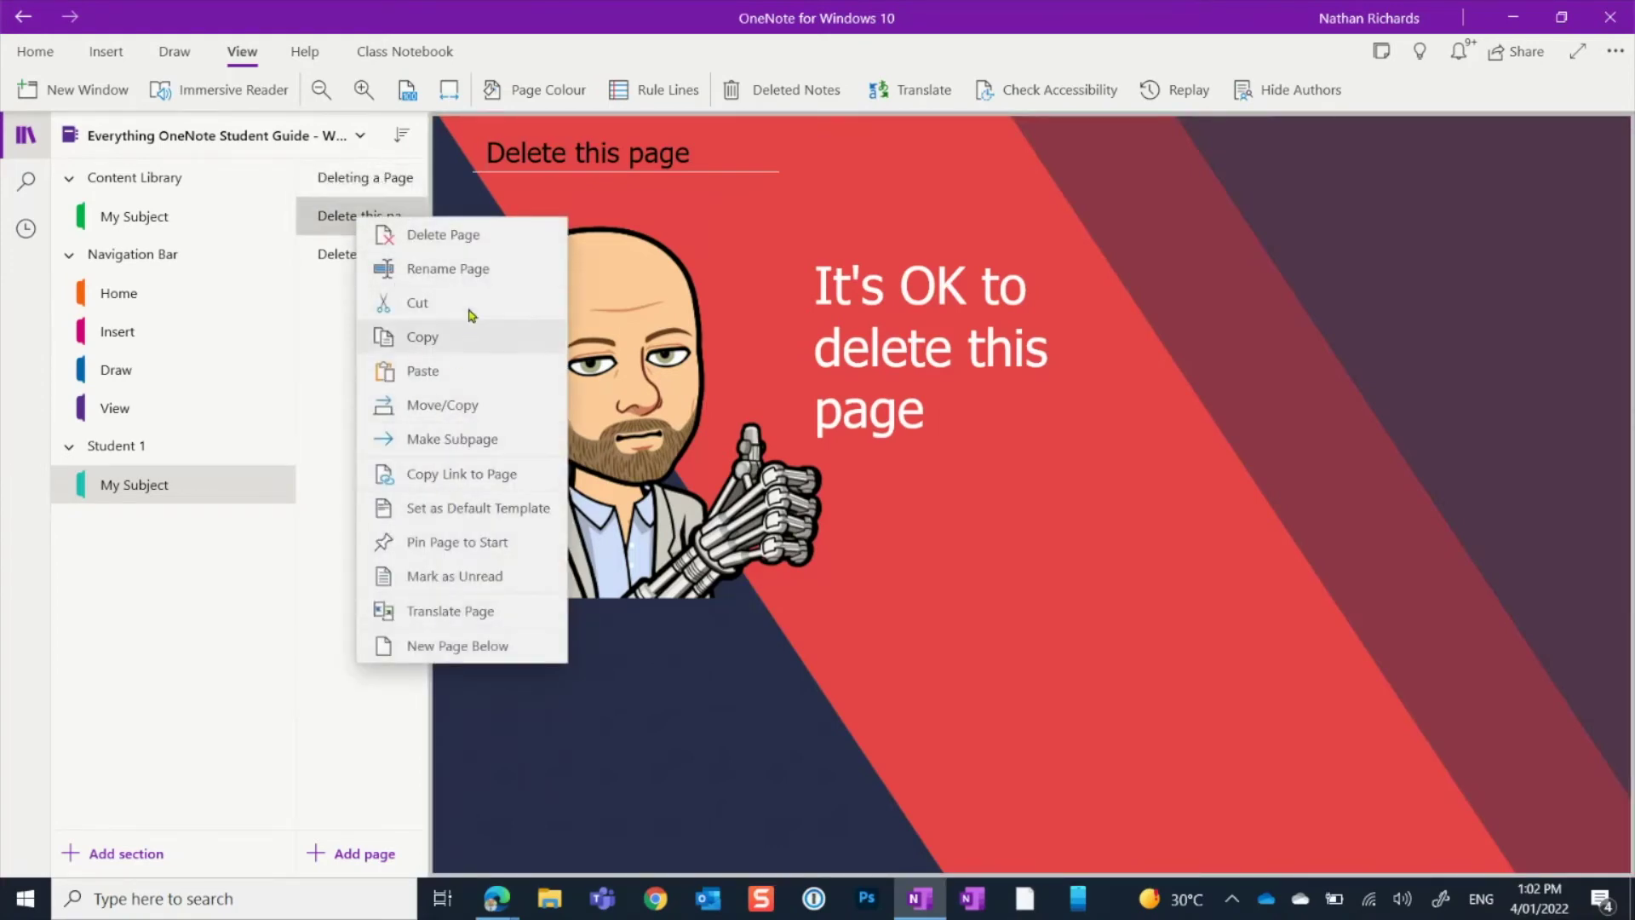
click(473, 236)
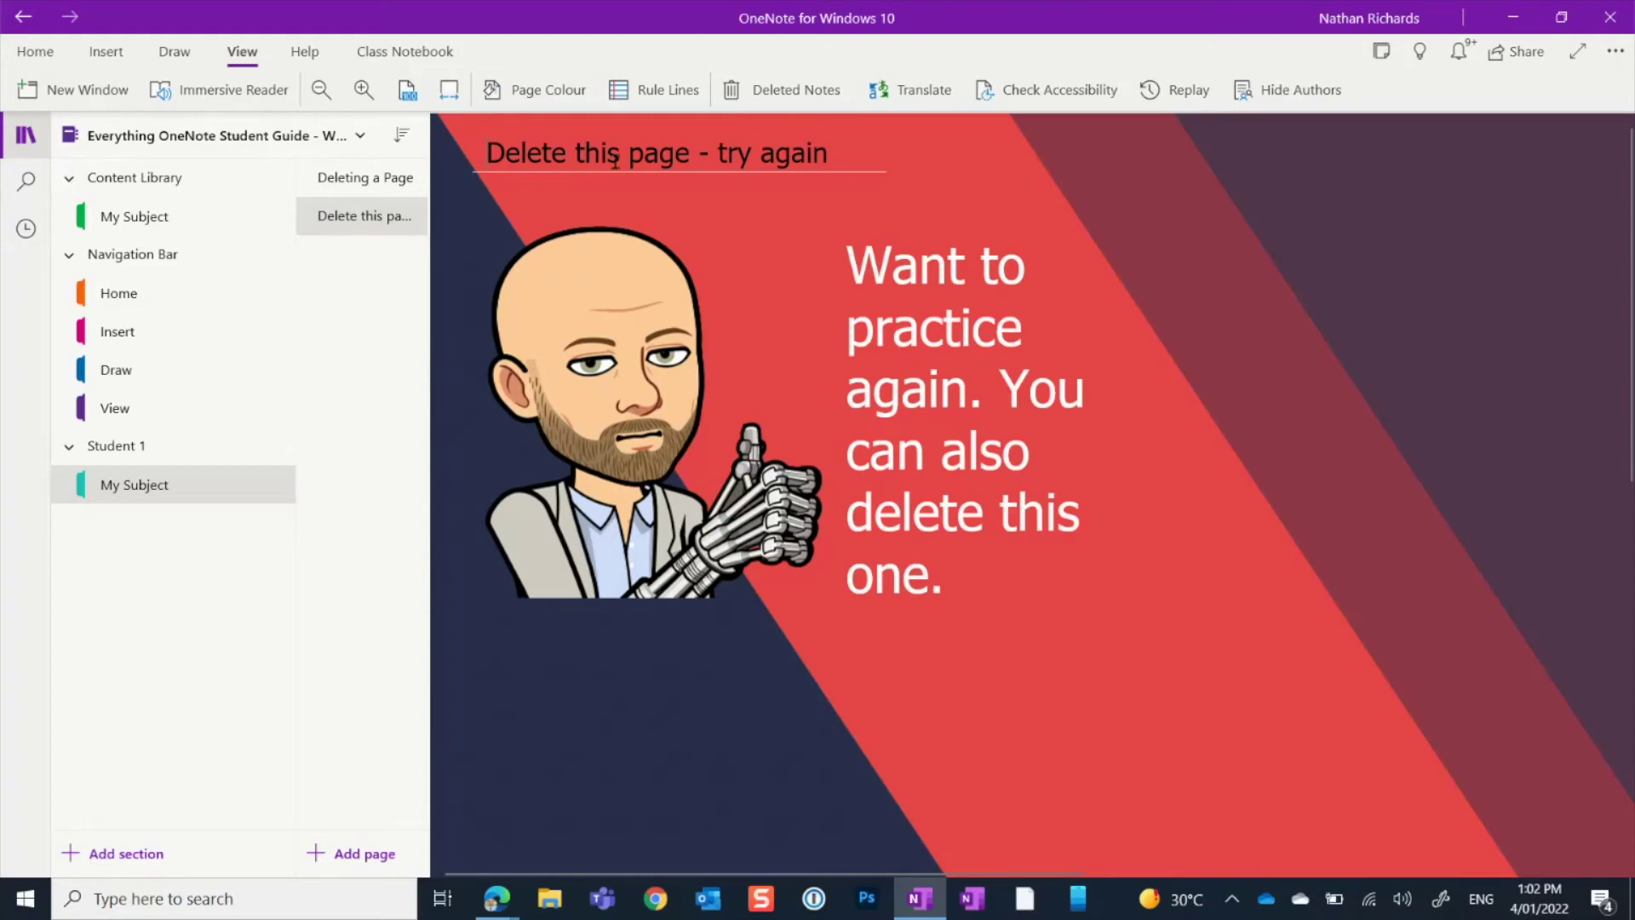
Open View > Deleted Notes and preview the deleted 'Delete this page' page.
click(785, 89)
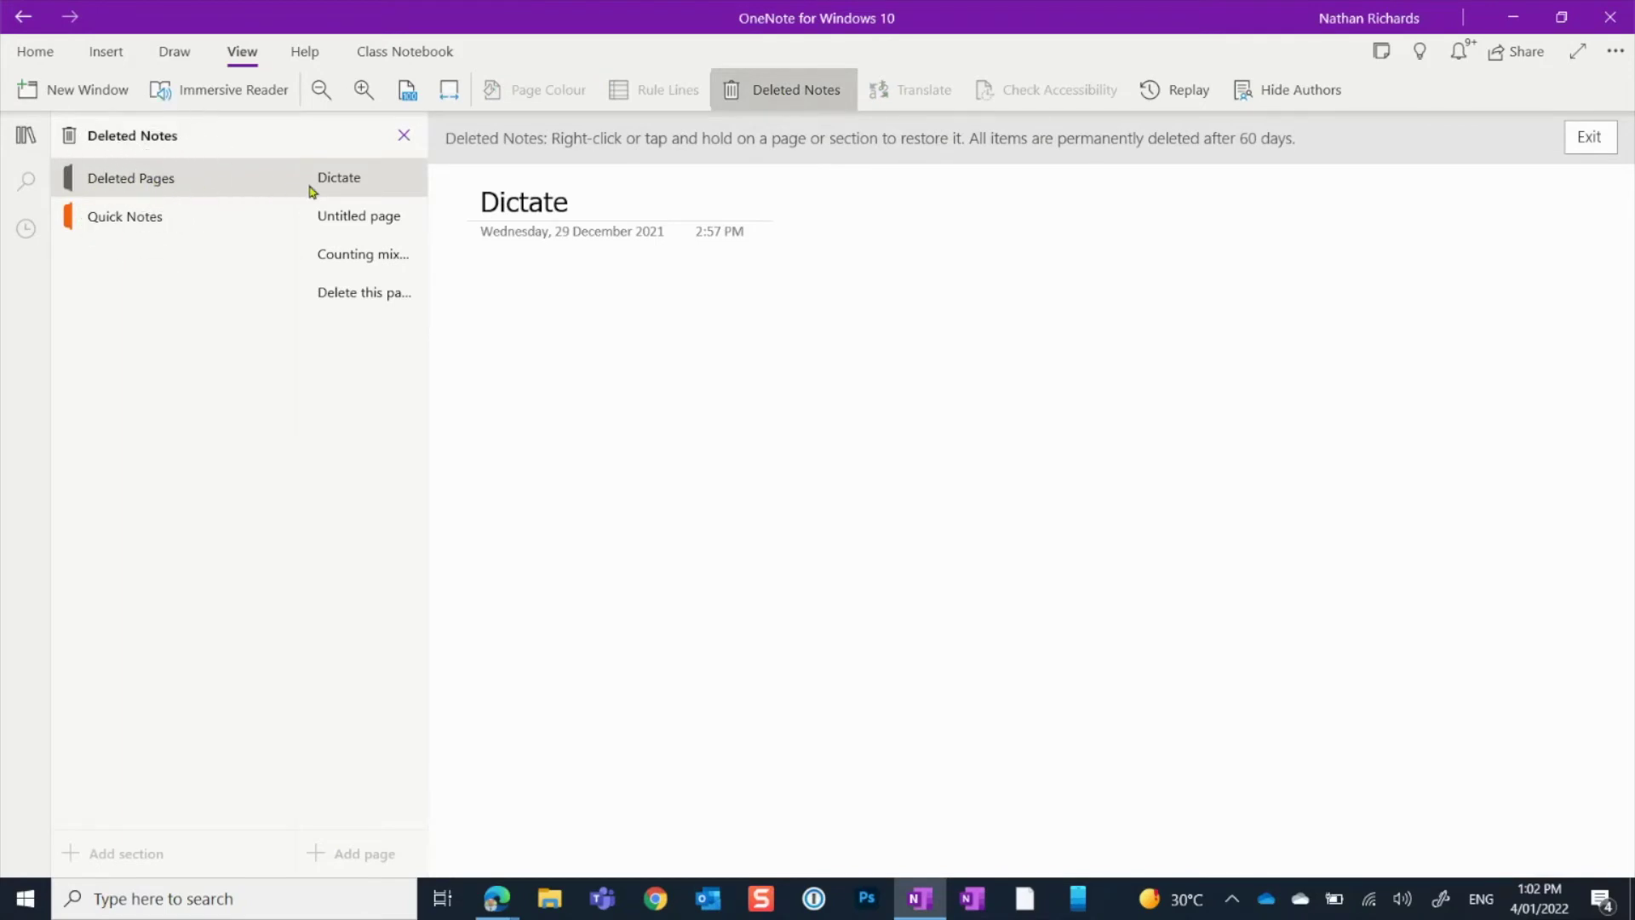
click(381, 306)
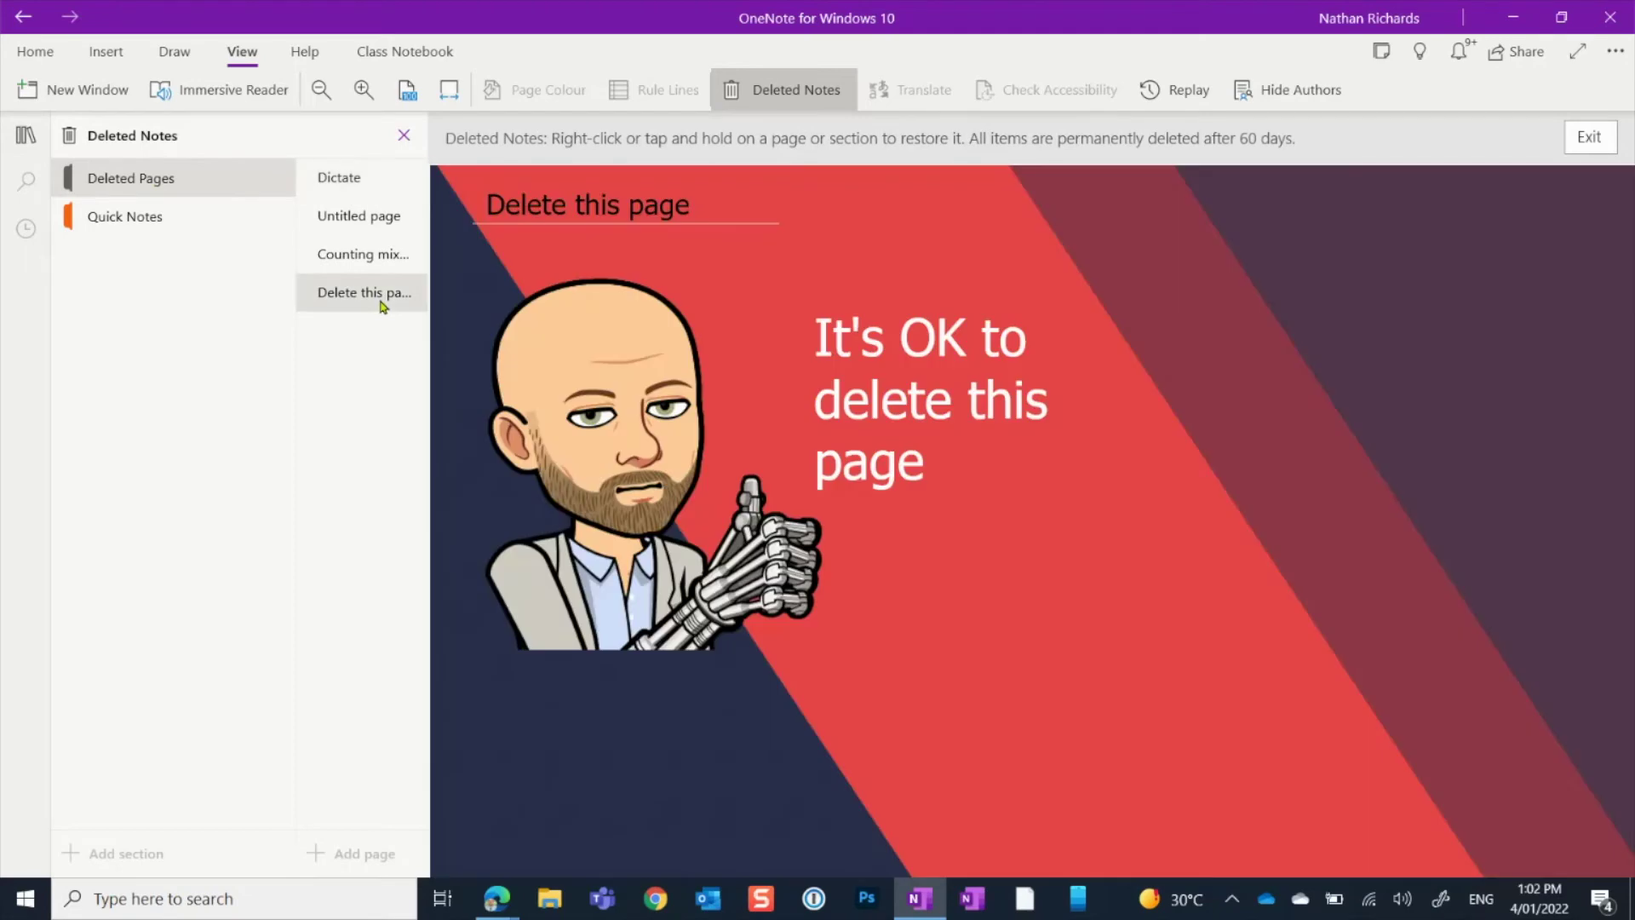
mouse_move(894, 512)
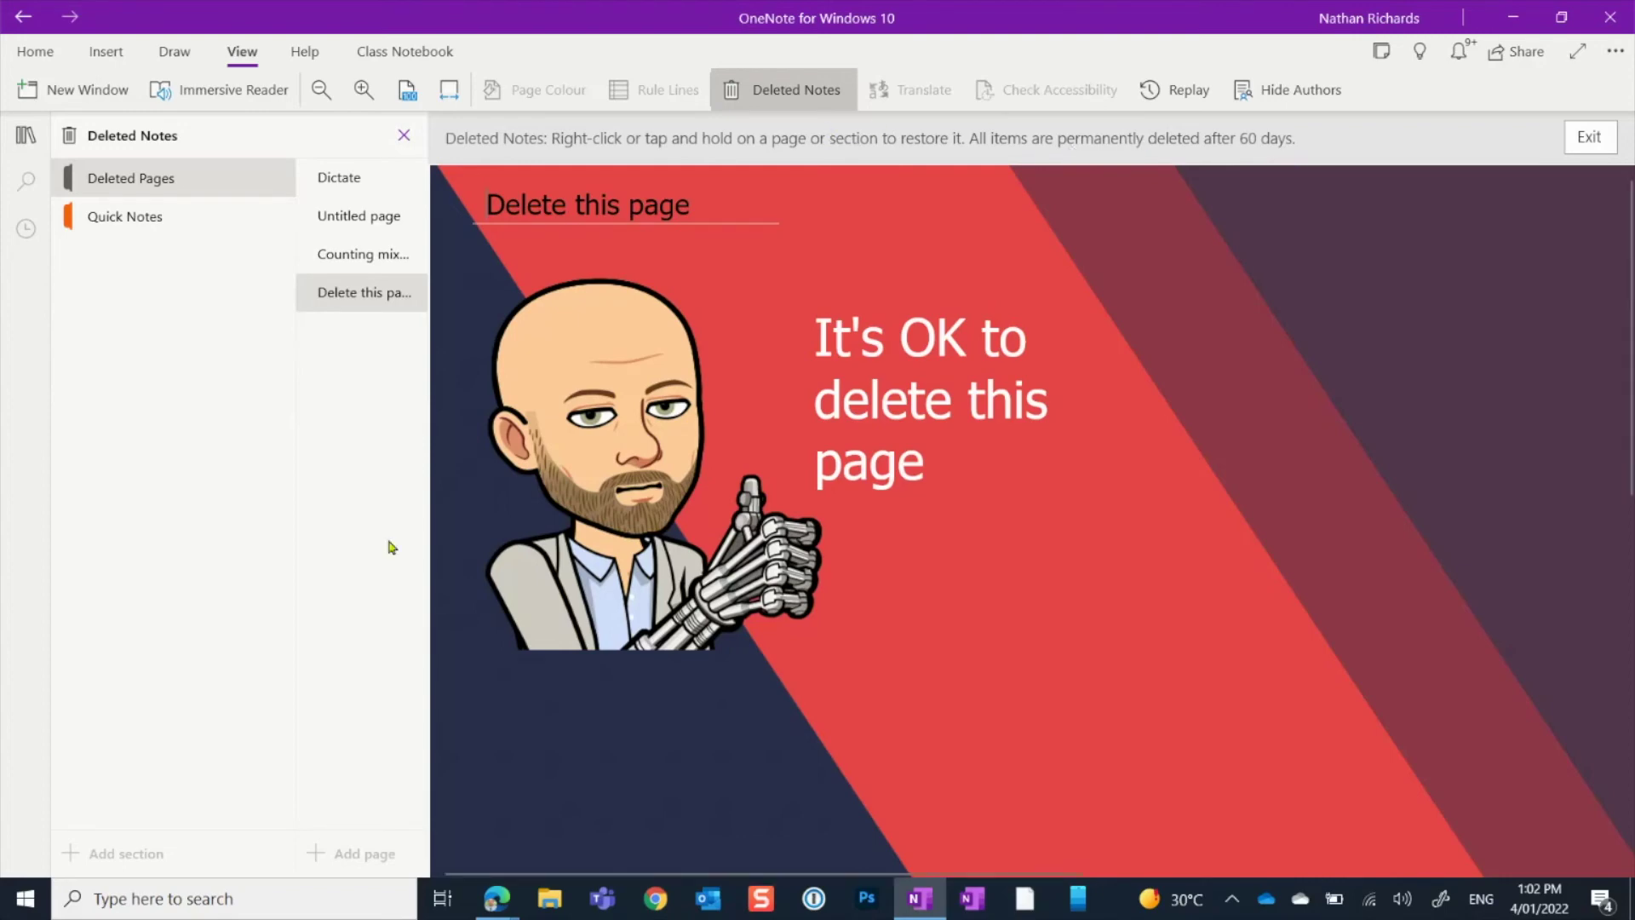
Restore 'Delete this page' to Student 1 > My Subject and go back to the notebook.
right_click(372, 294)
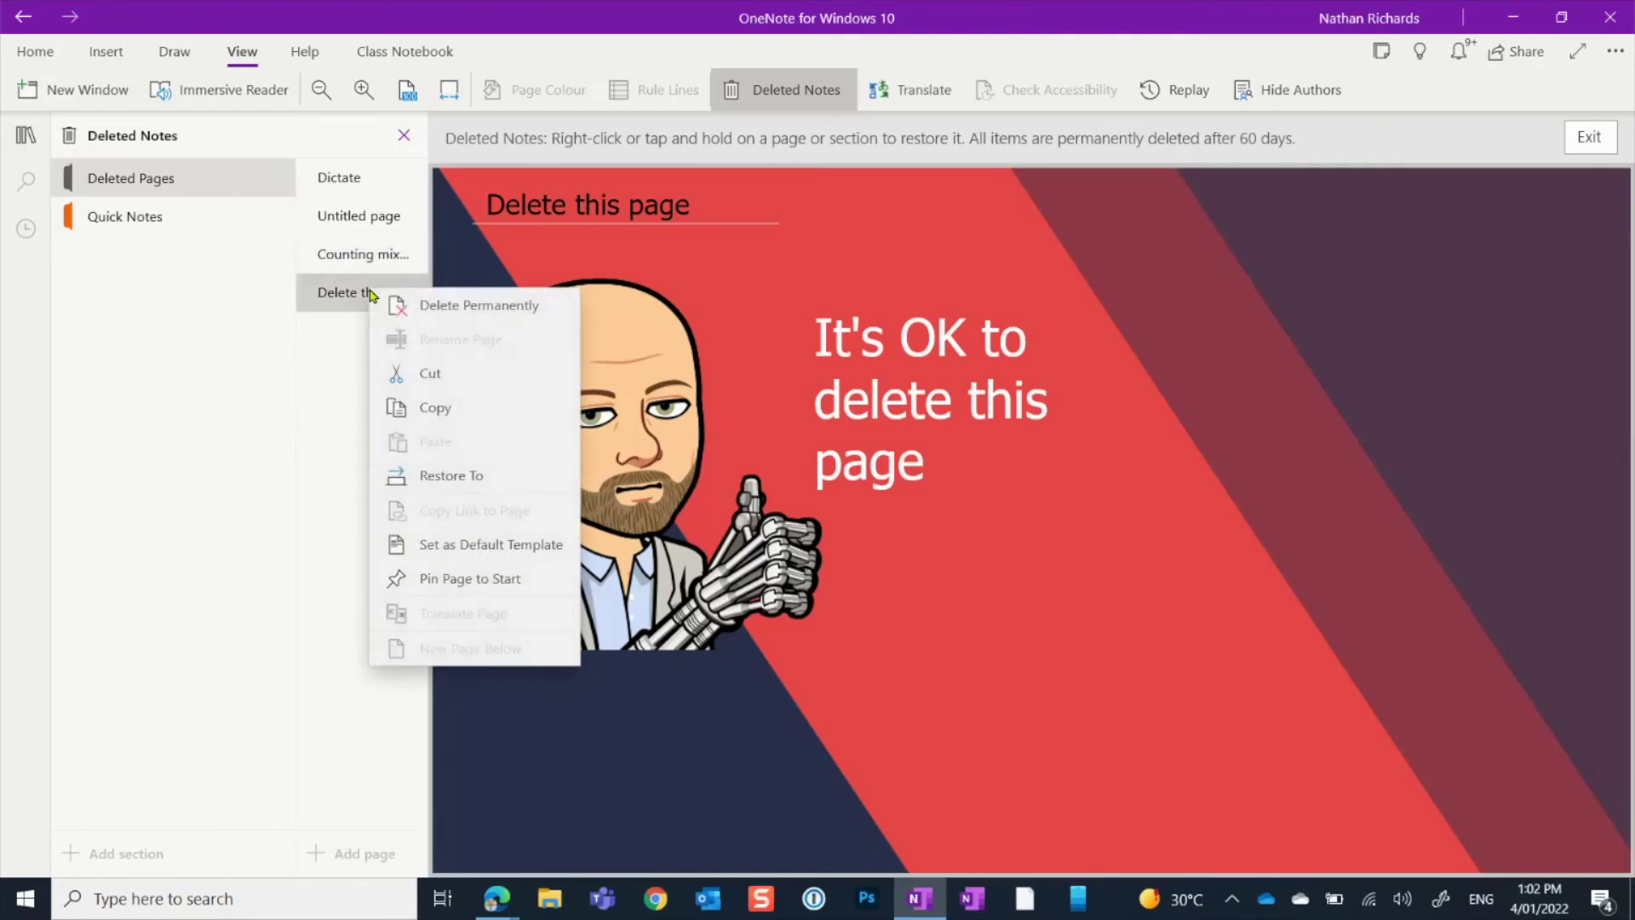
click(436, 485)
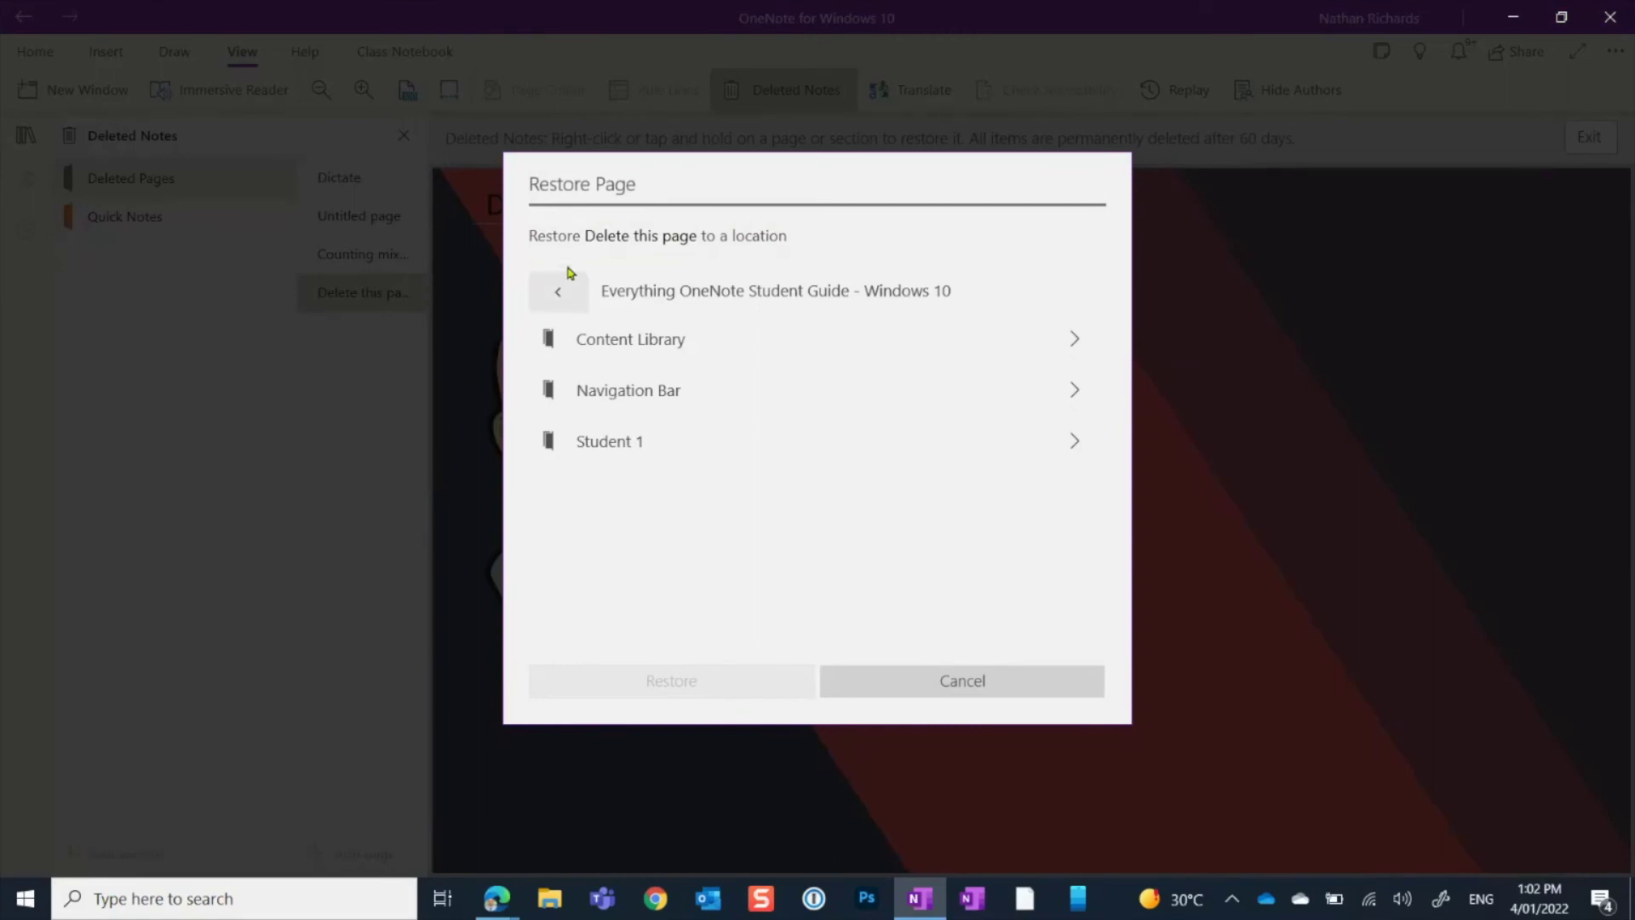
click(622, 449)
click(614, 343)
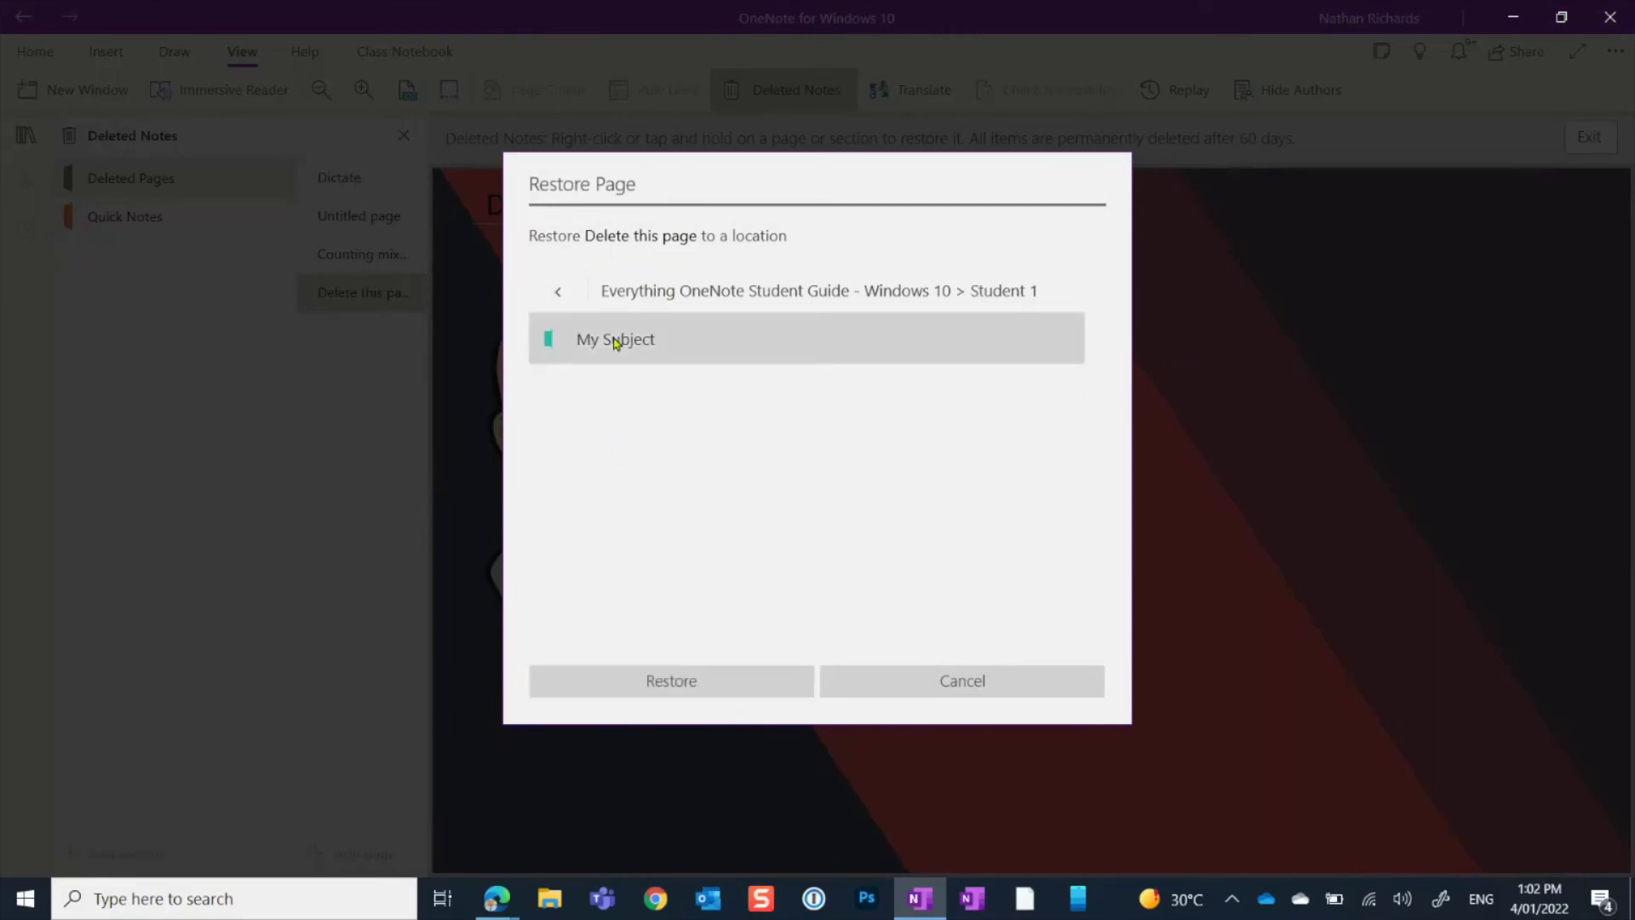
click(690, 688)
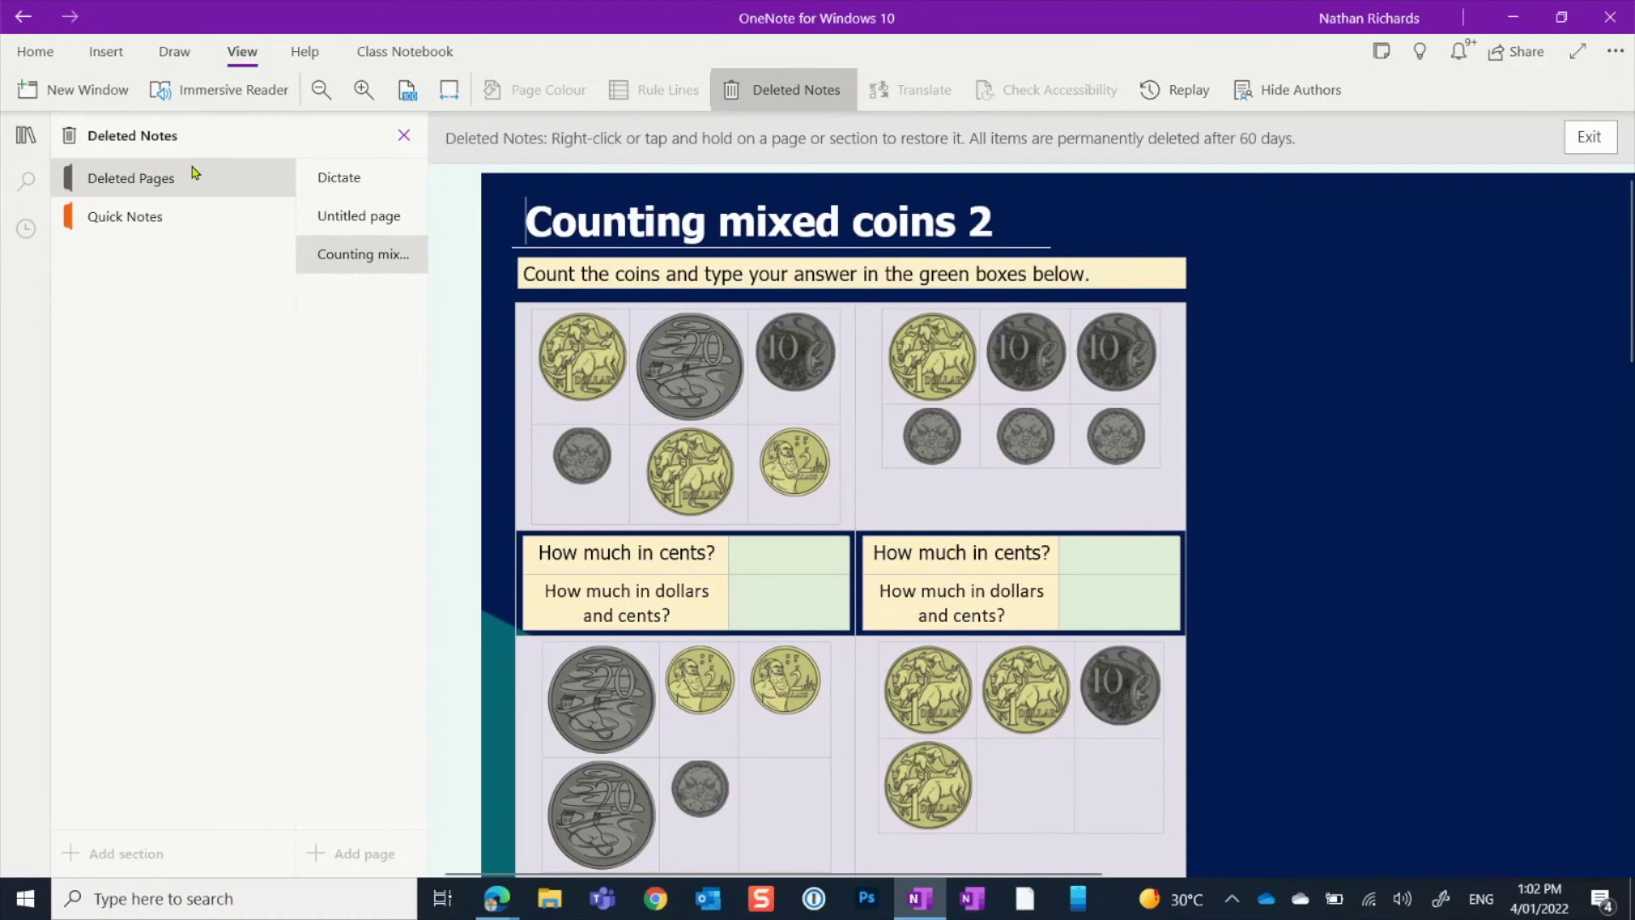
click(403, 137)
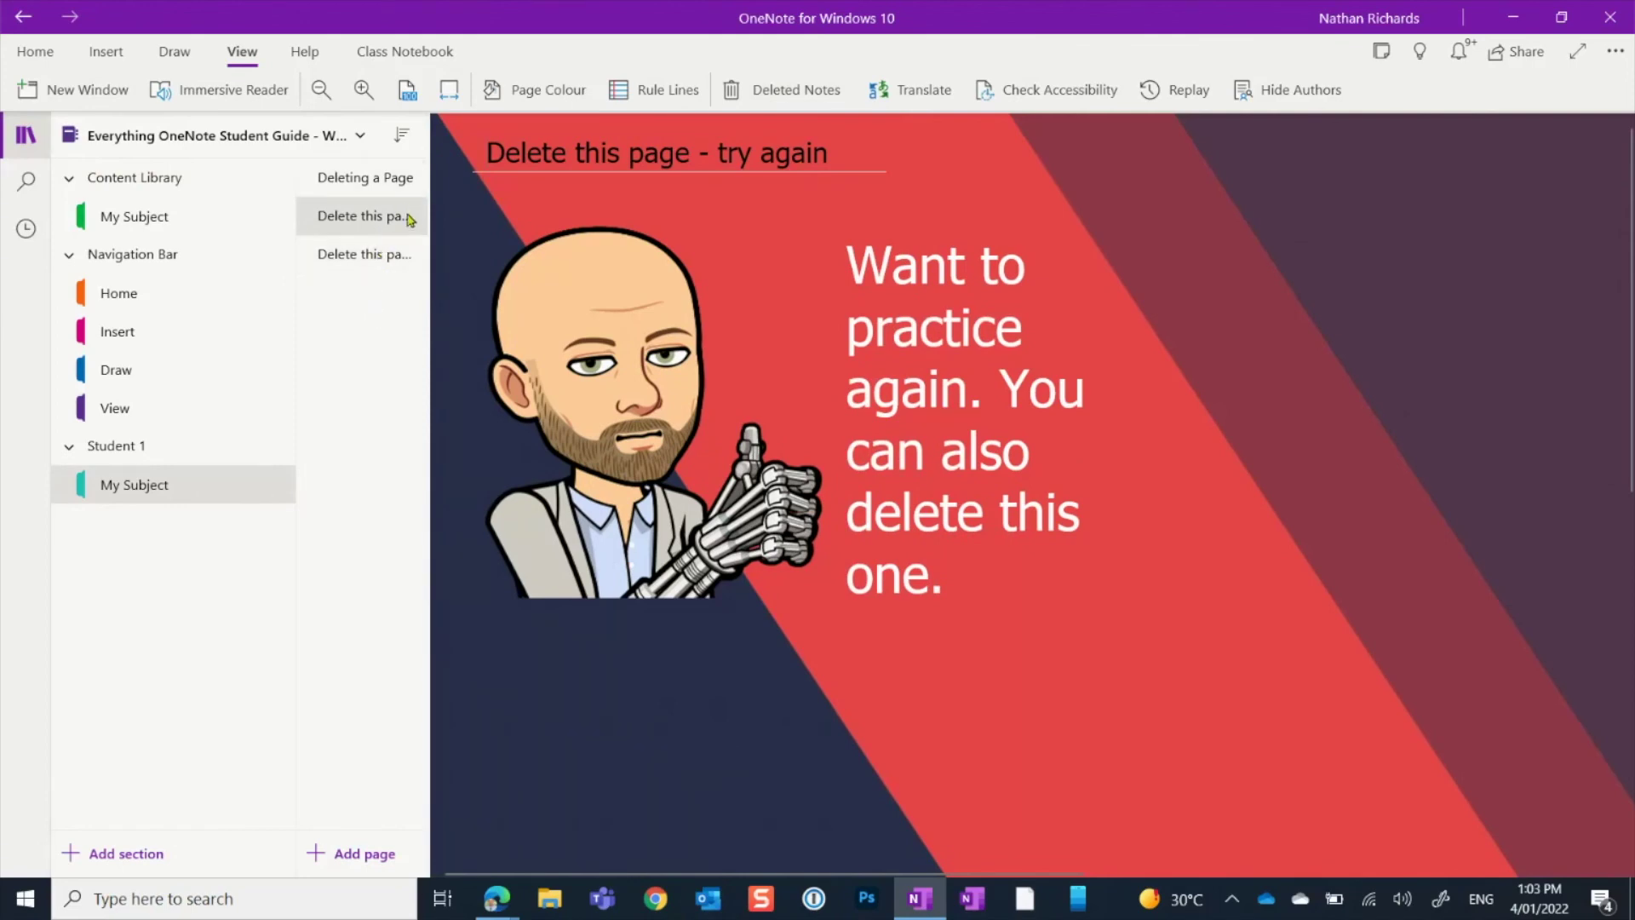
Switch between 'Delete this page' and 'Delete this page - try again' in My Subject.
click(380, 259)
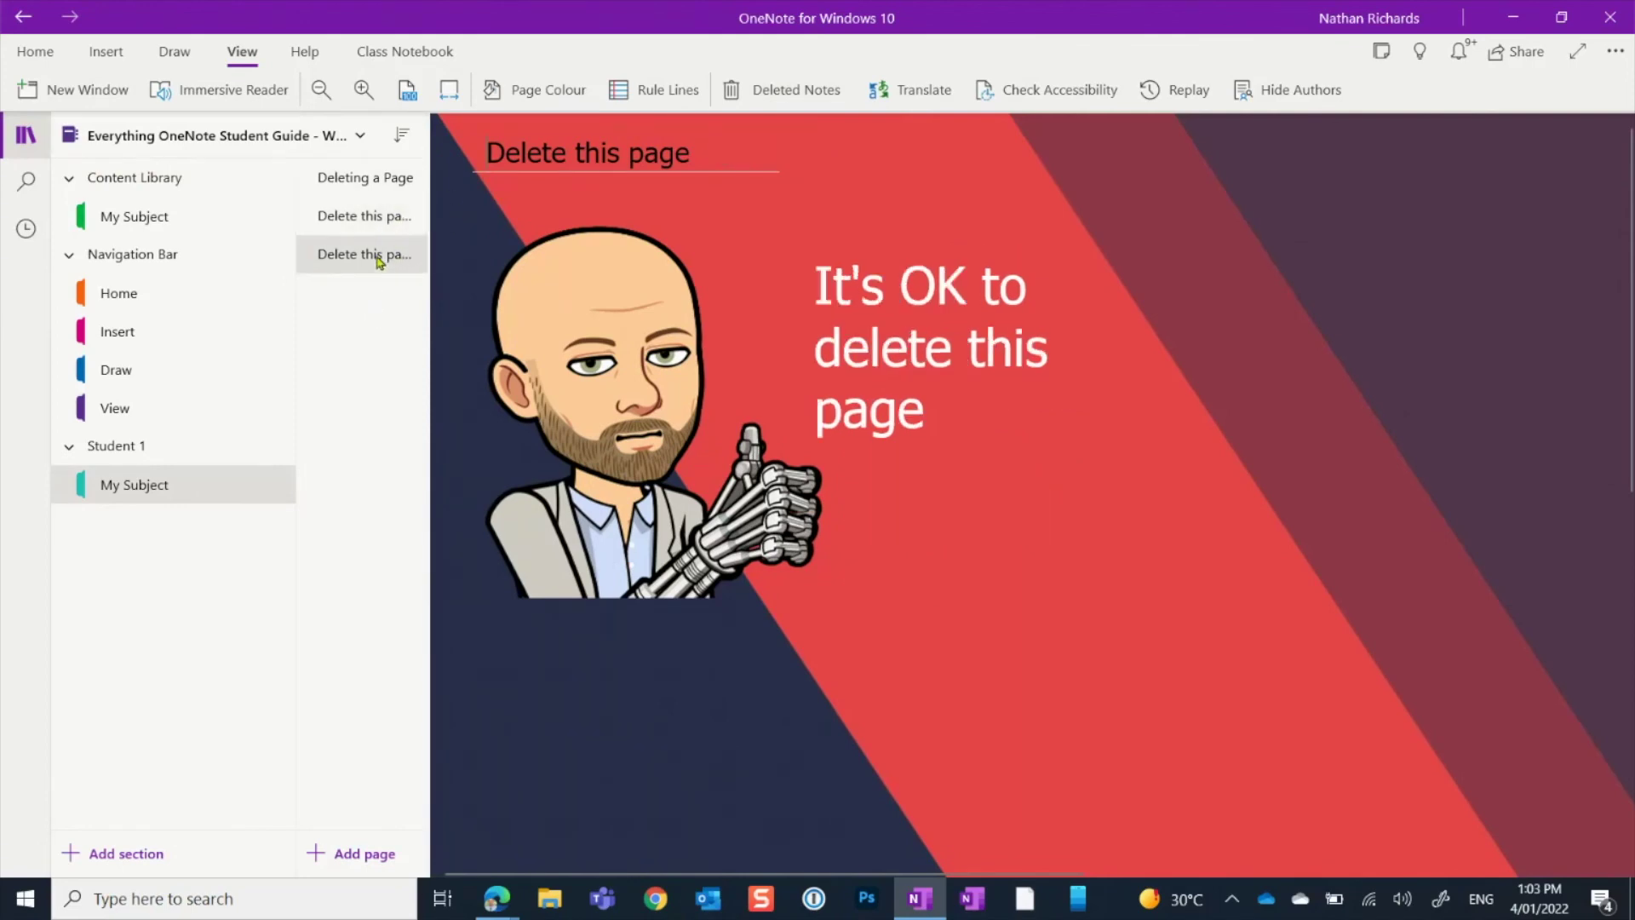
click(383, 228)
click(382, 262)
click(384, 225)
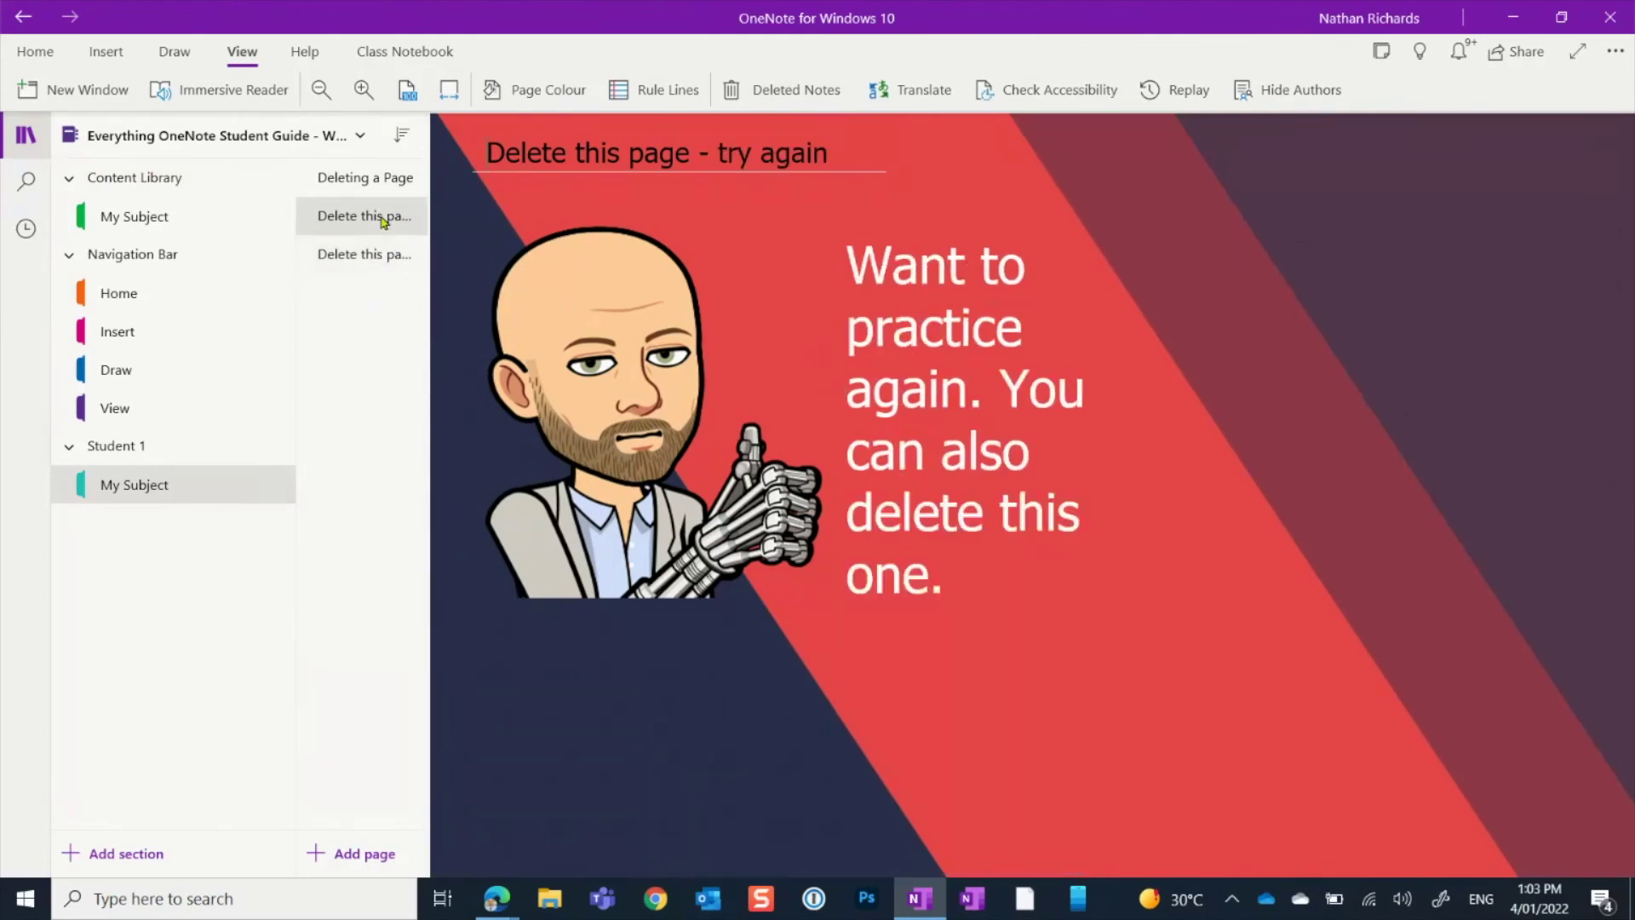